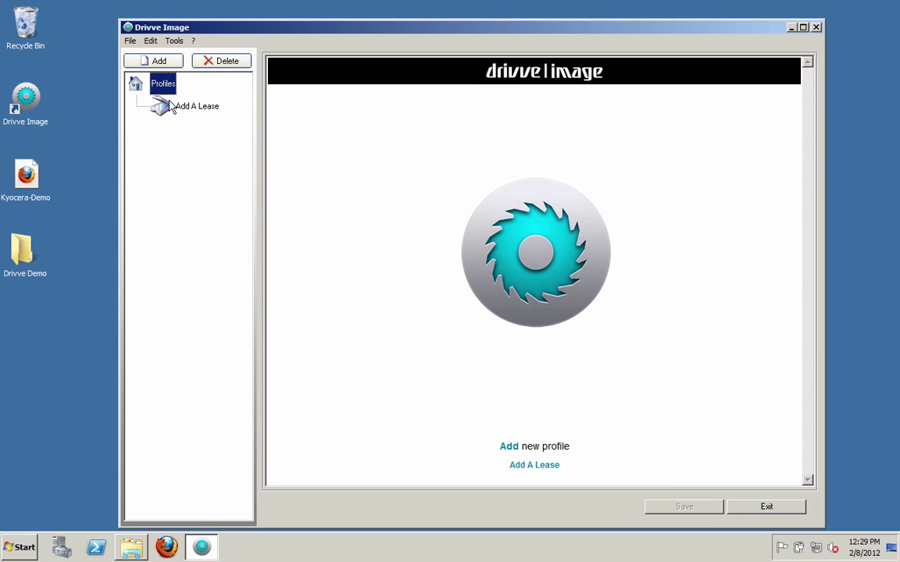
Review the Add A Lease profile's index fields, its file output settings and the definition of the "client if" field
click(181, 110)
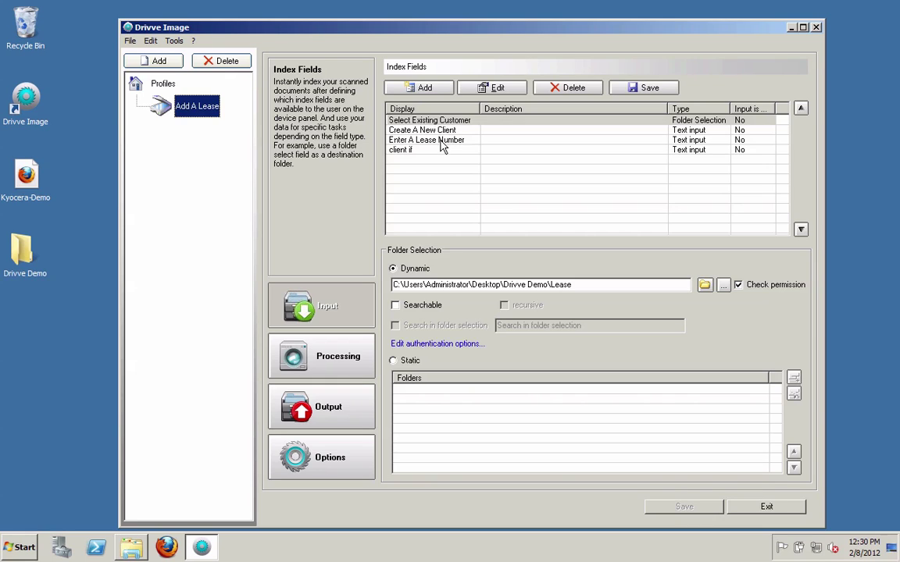
click(324, 416)
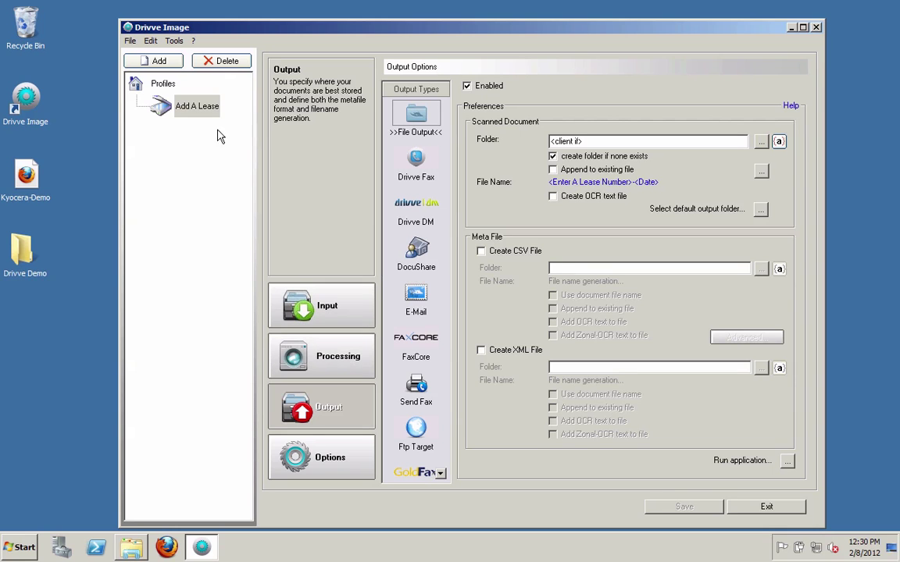
click(283, 291)
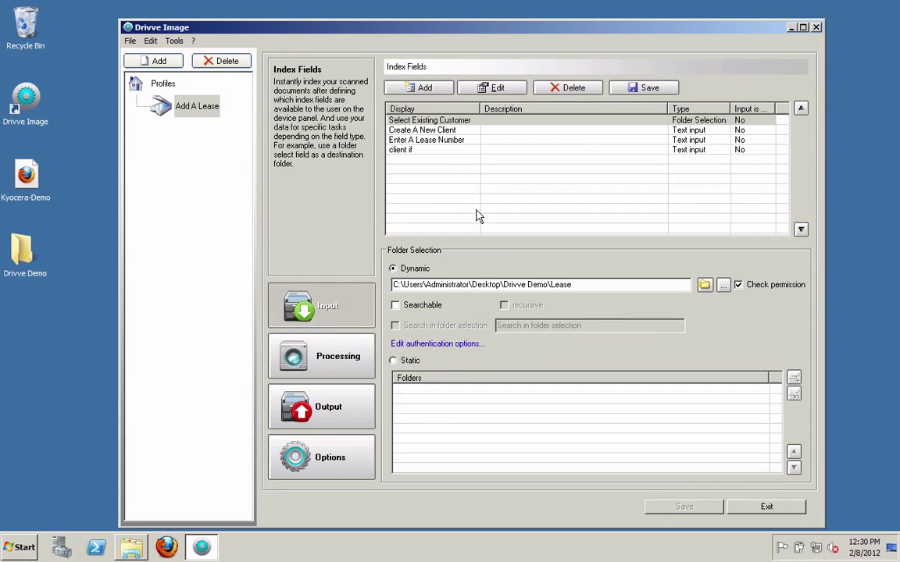
click(427, 150)
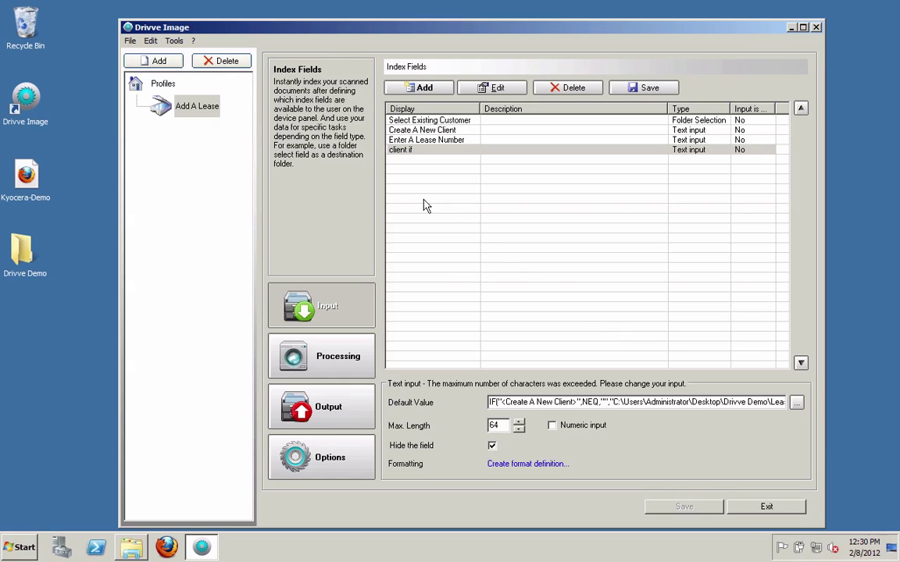
In the Kyocera-Demo device page in Firefox, fill in Add A Lease with new client "Test Client" and lease number 12345
double_click(26, 177)
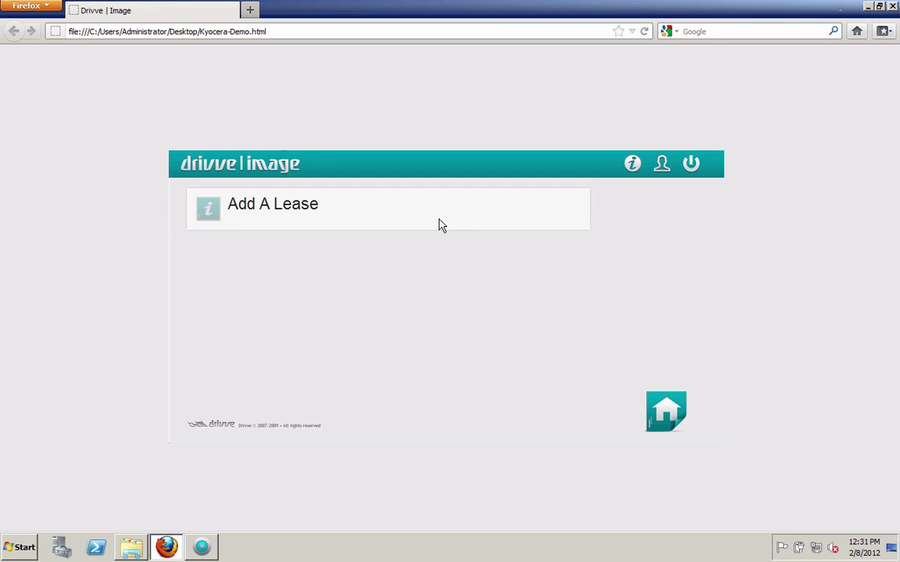
click(241, 204)
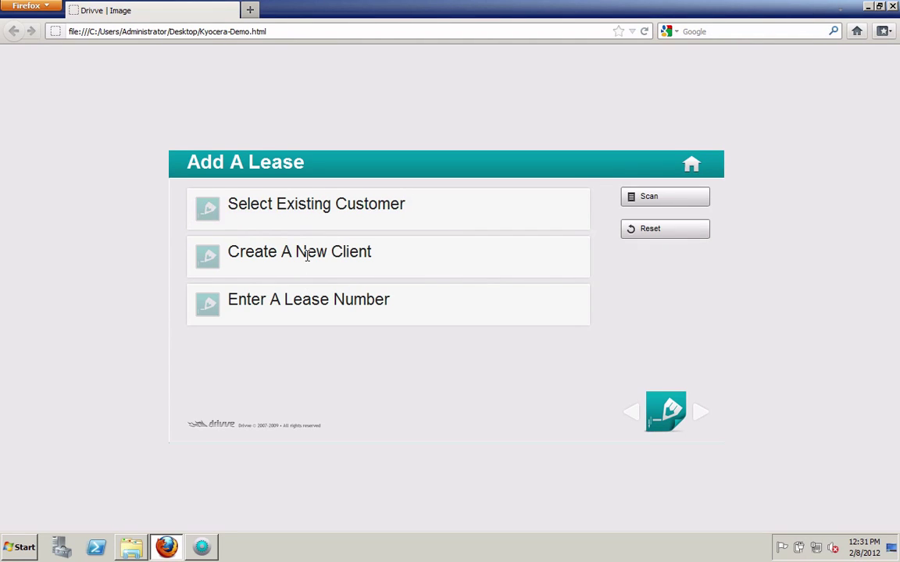
click(278, 254)
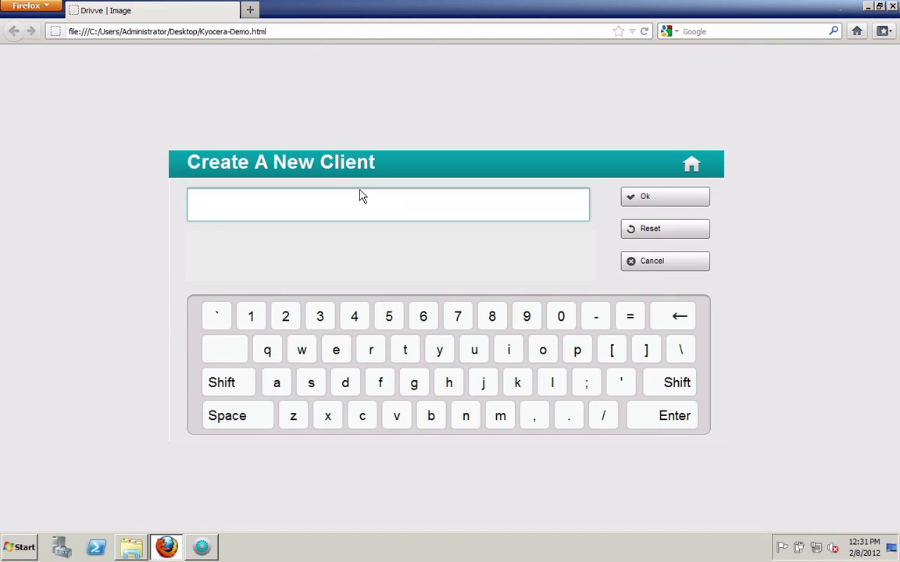
text(Test Client)
click(669, 195)
click(302, 294)
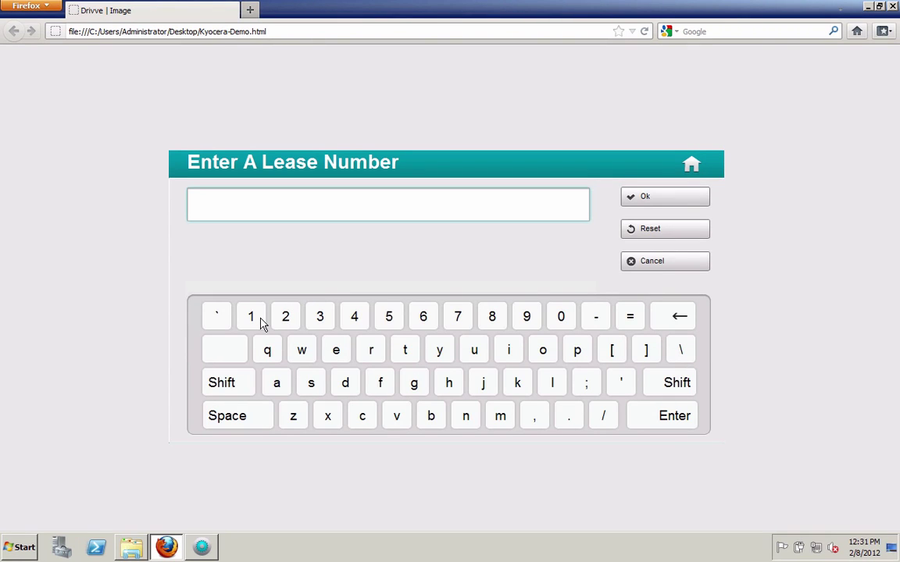
text(12345)
click(651, 200)
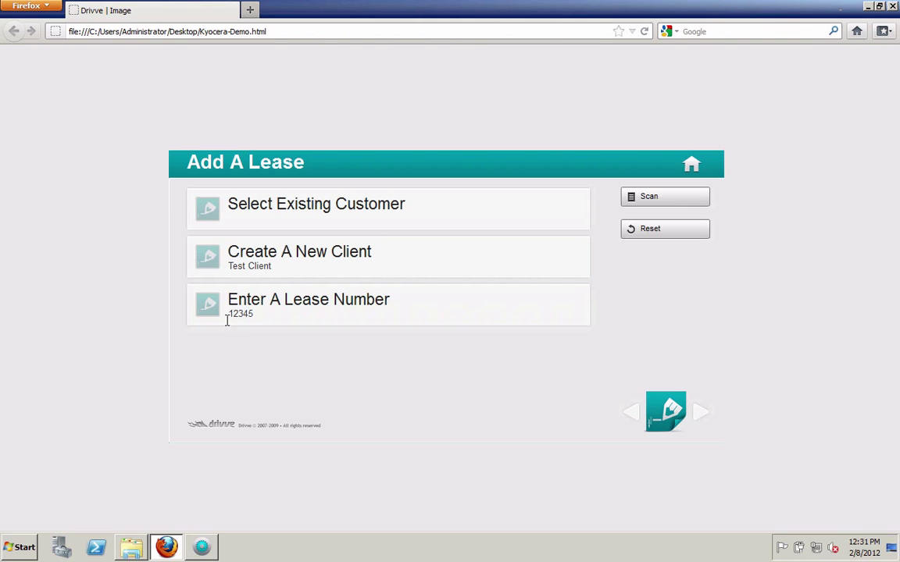
Scan the lease with duplex paper supply, Color mode and High quality, finish the job and close the device page
click(652, 197)
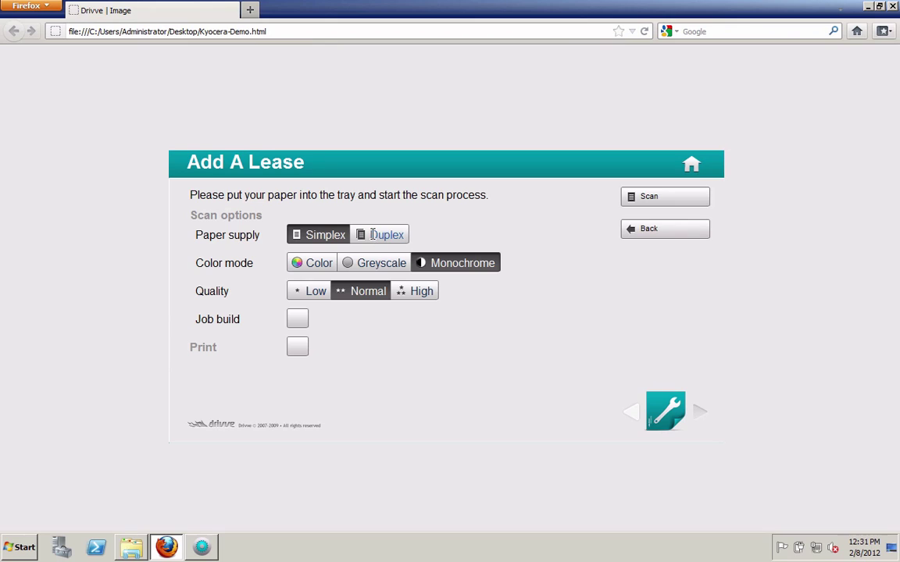
click(327, 262)
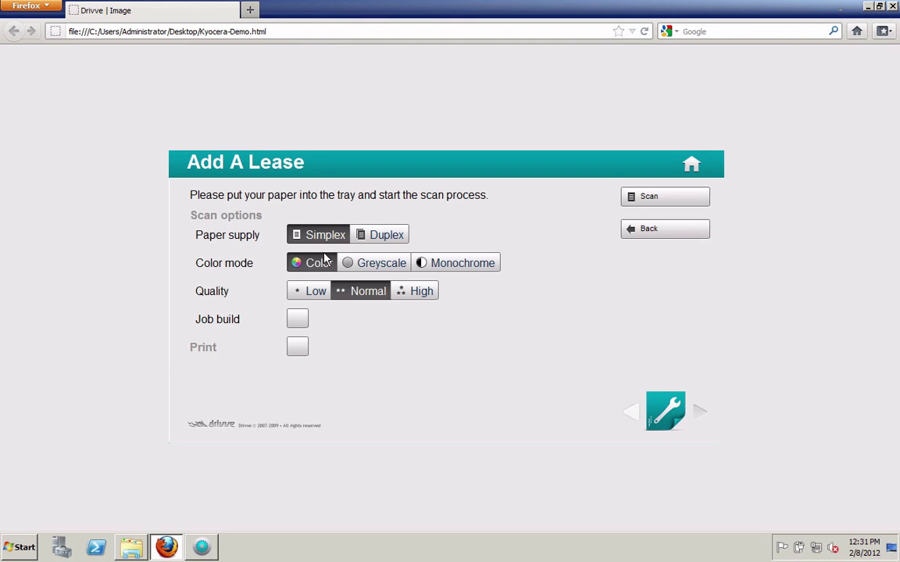
click(399, 292)
click(374, 234)
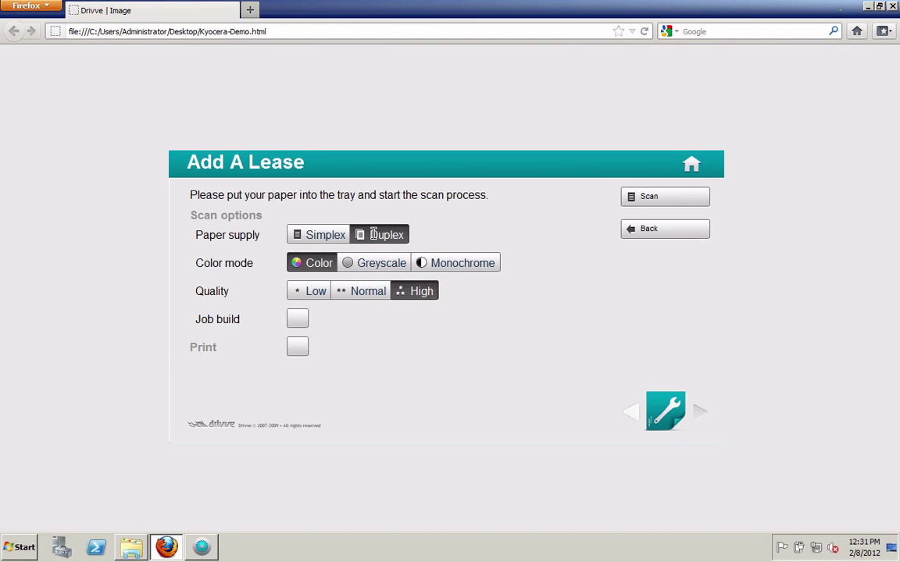
click(669, 197)
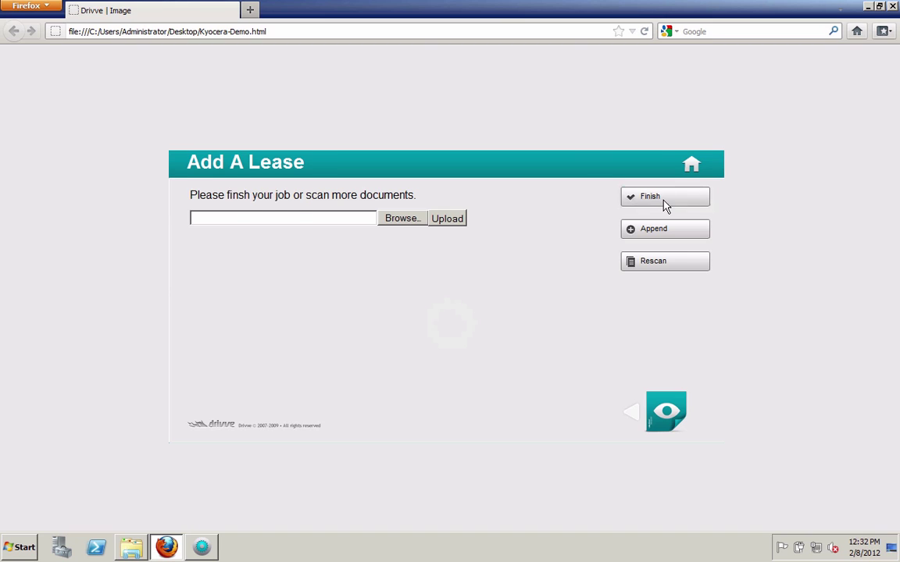
click(666, 200)
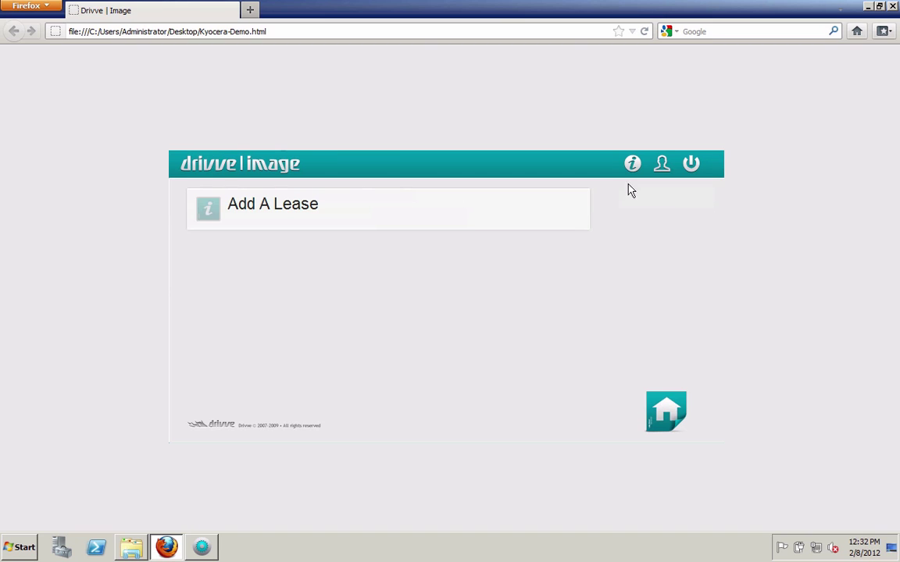
click(893, 7)
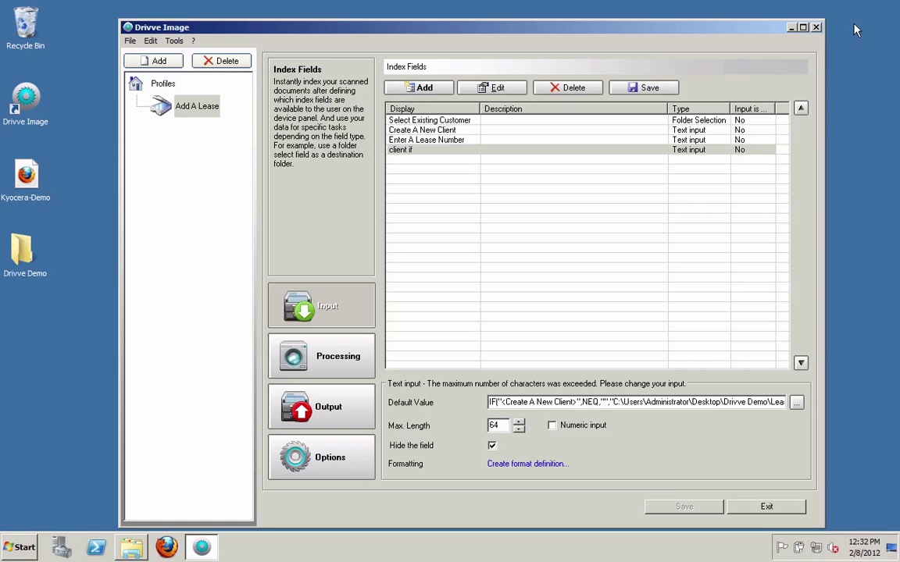
Check the scanned lease file in the Test Client folder under Drivve Demo > Lease, and close the folder window
double_click(25, 251)
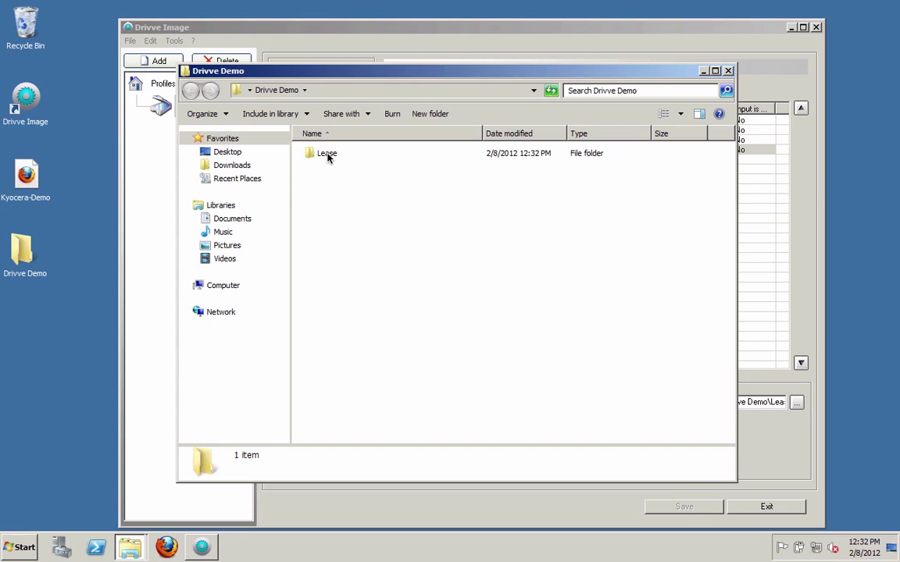
double_click(328, 154)
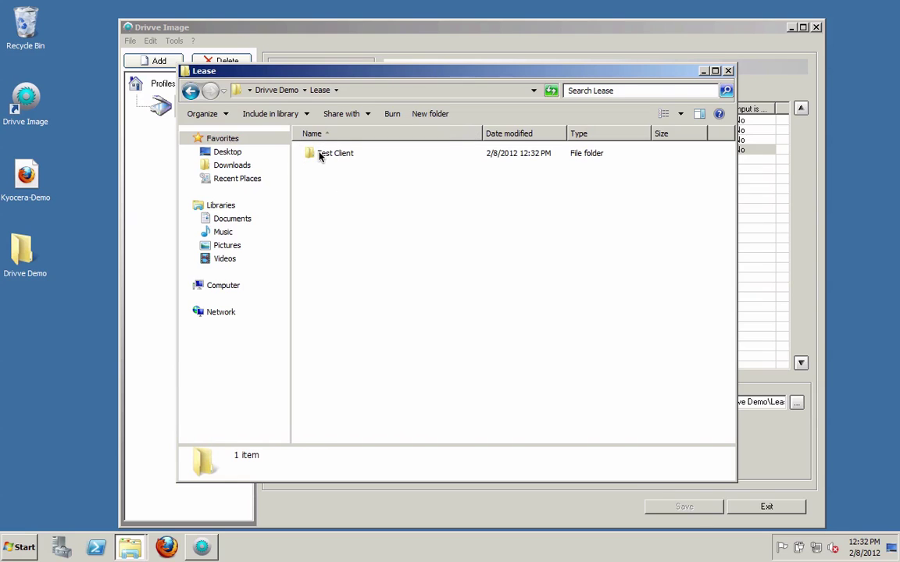
double_click(328, 153)
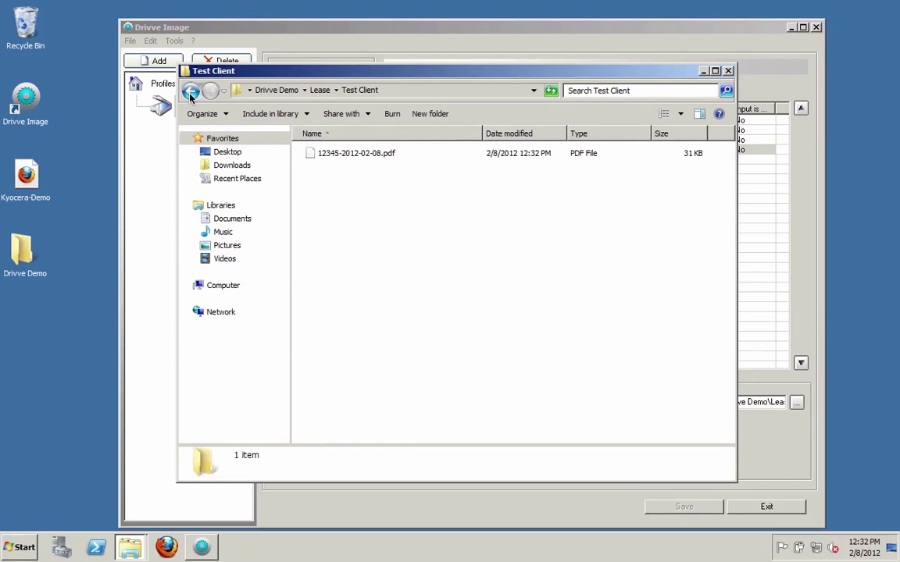
click(729, 72)
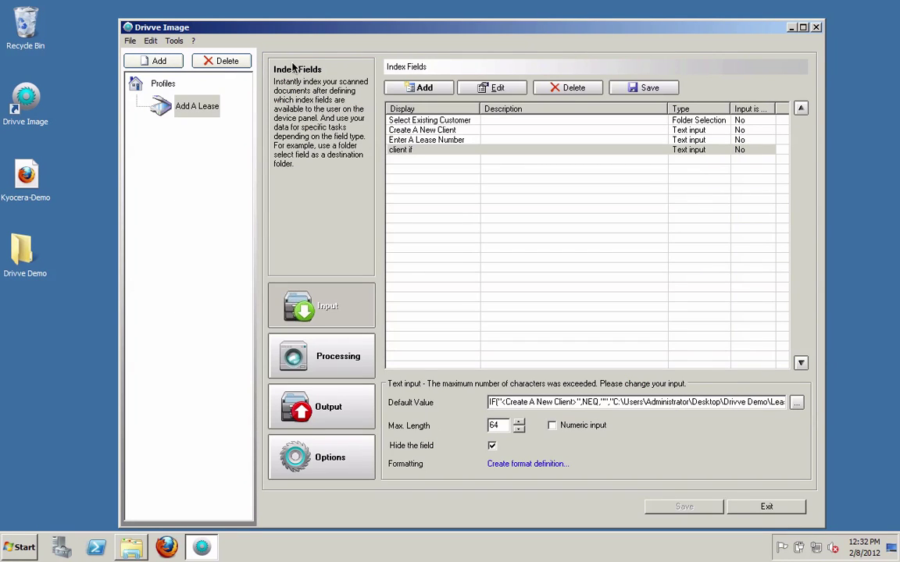
Add a new profile named "Print A lease" with device type Embedded Device and profile type Printer
click(154, 62)
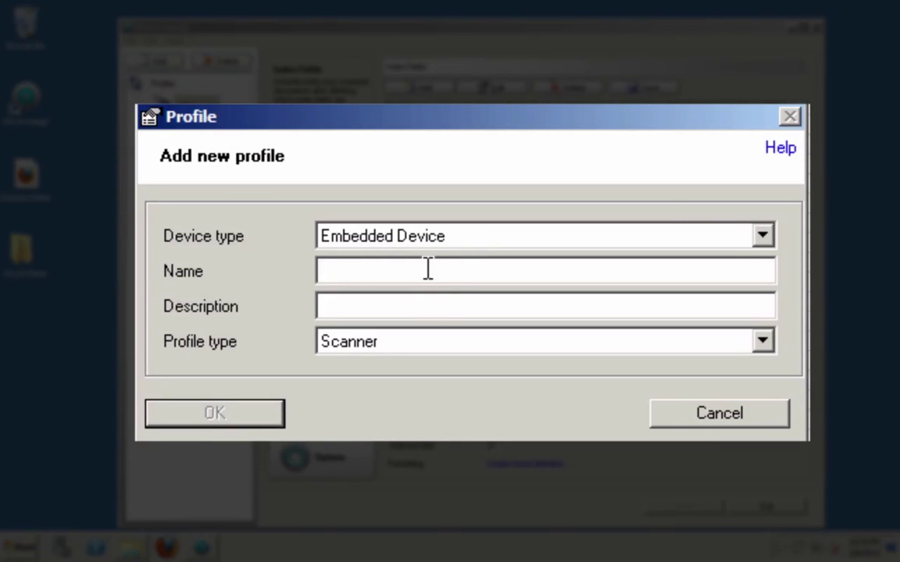
click(461, 254)
click(446, 259)
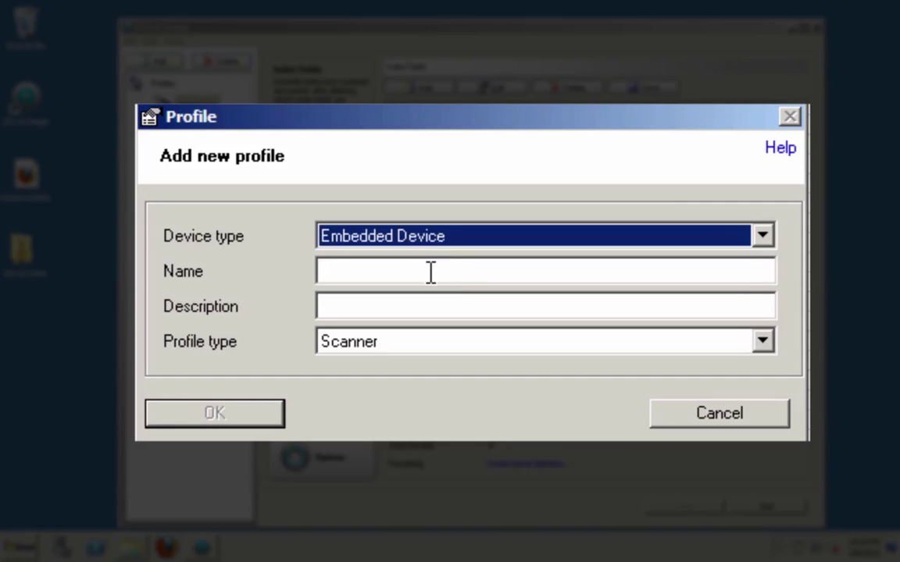
click(430, 272)
text(Print A lease)
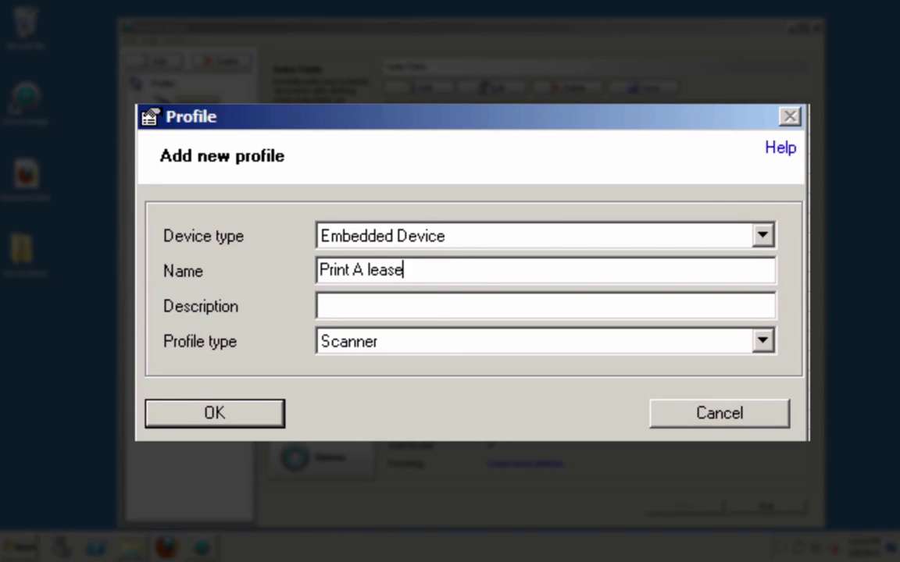
click(432, 348)
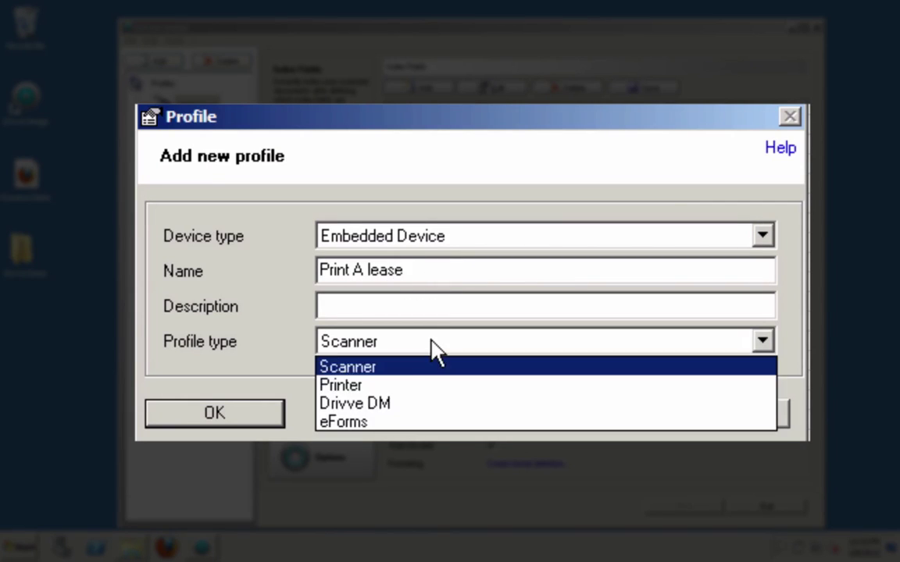
click(389, 384)
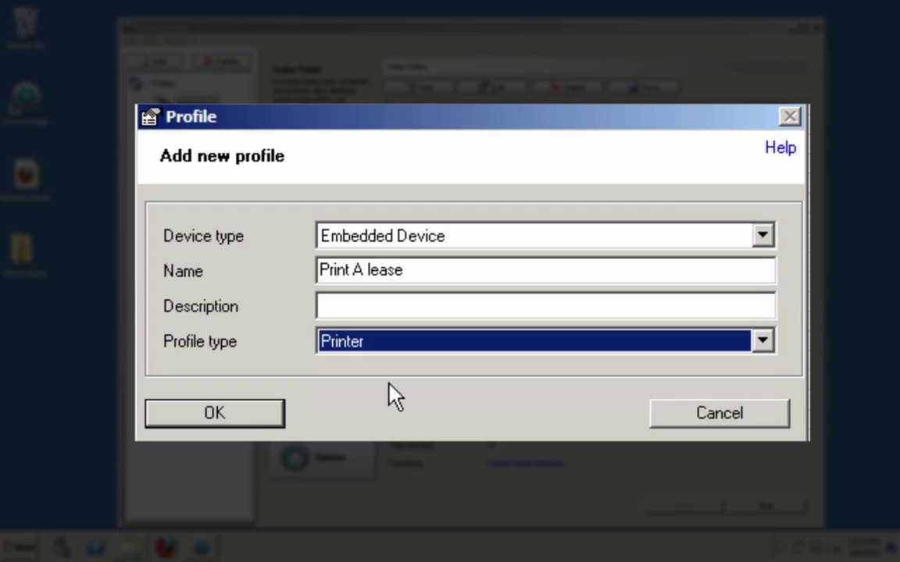
click(236, 413)
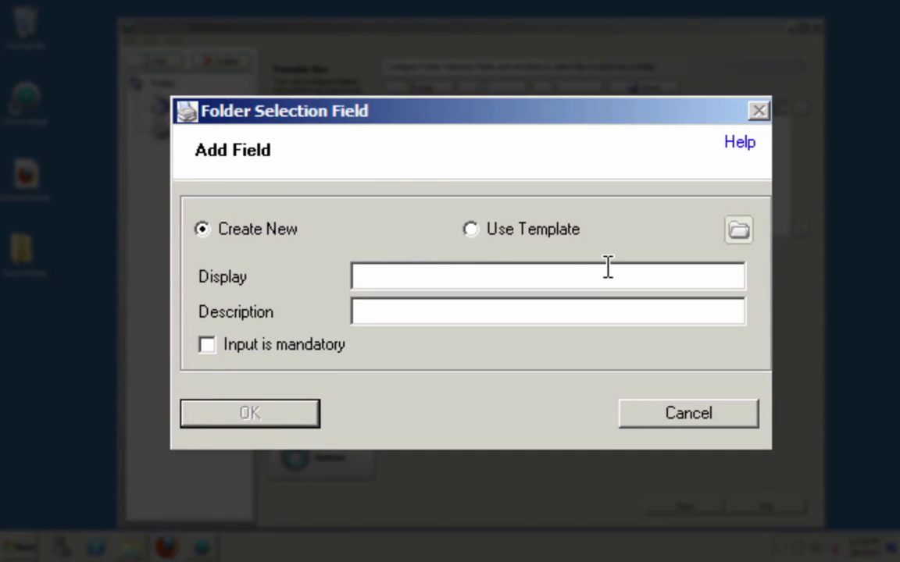
Add a new folder selection field displayed as "Print A lease" with mandatory input
click(506, 285)
text(Print A lease)
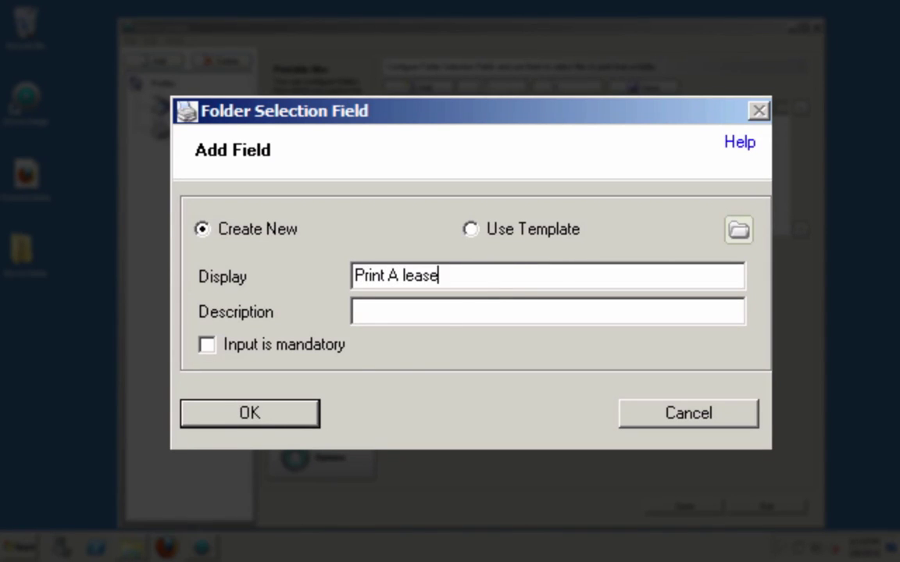
click(227, 346)
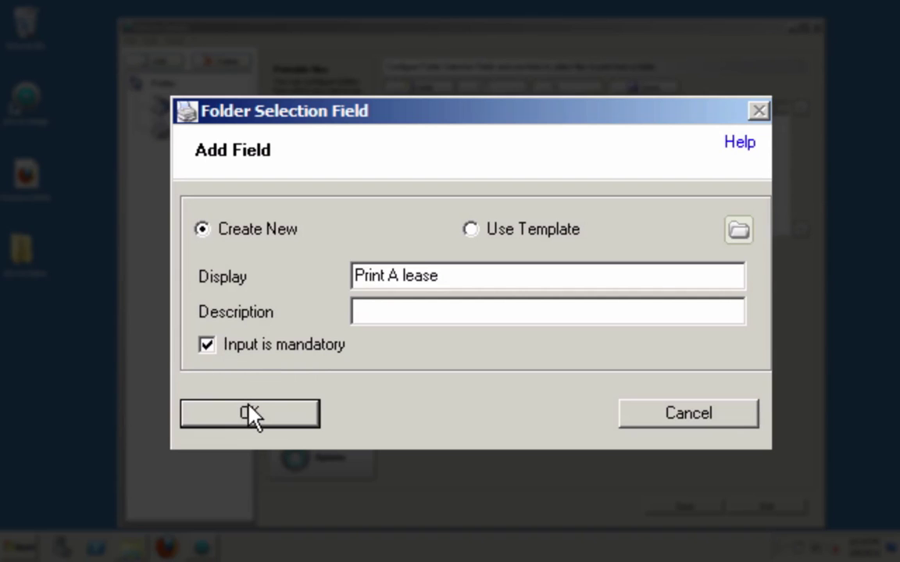
click(258, 410)
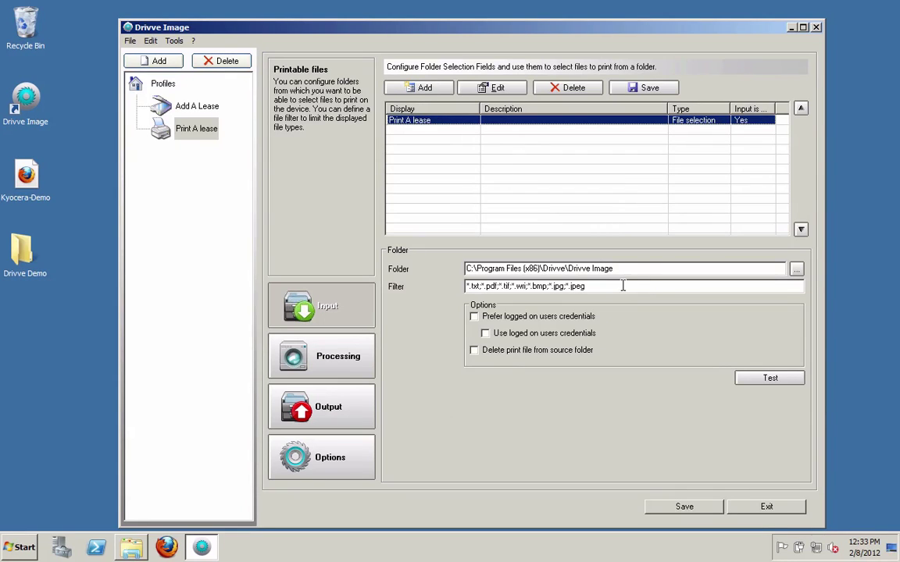
Set the print field's source folder to the Lease folder inside Drivve Demo and save the profile
click(795, 268)
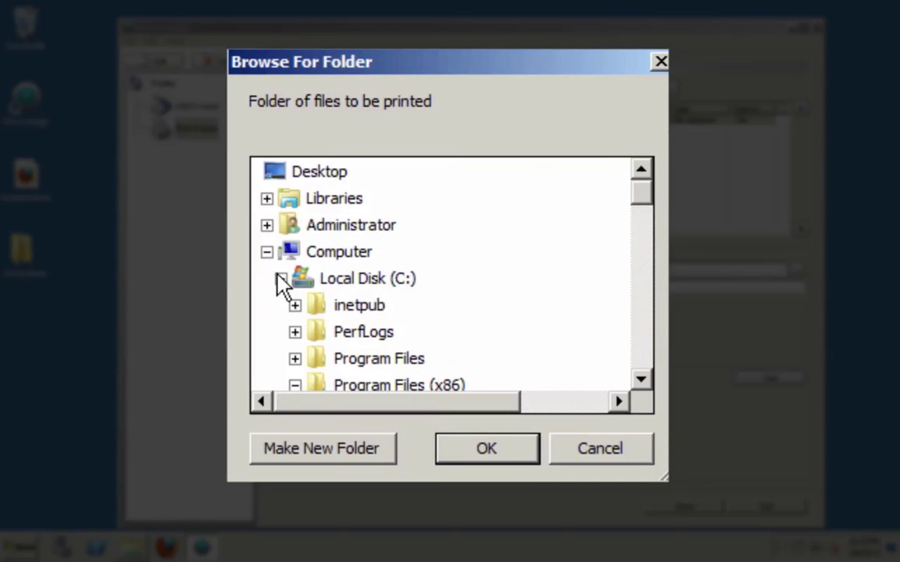
click(266, 251)
click(267, 305)
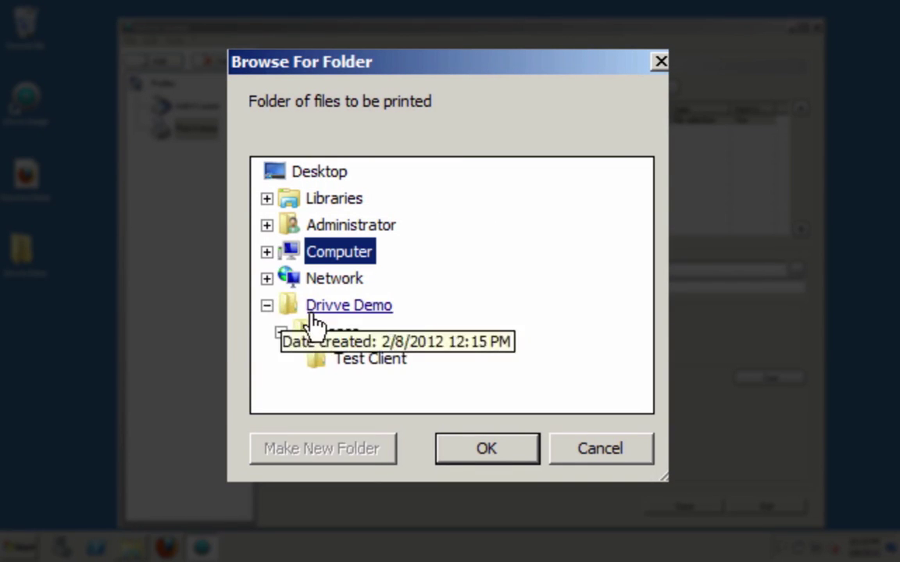
click(336, 333)
click(492, 450)
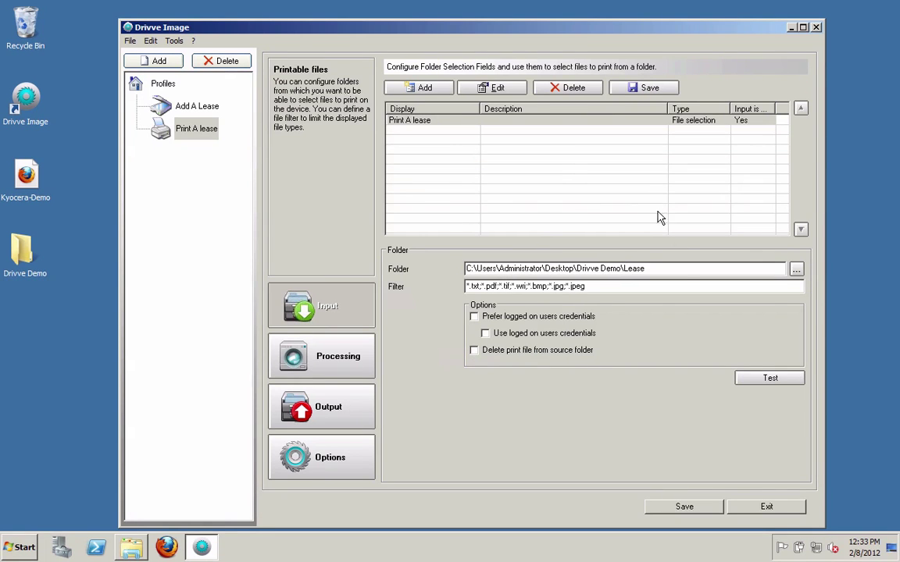
click(680, 506)
double_click(28, 177)
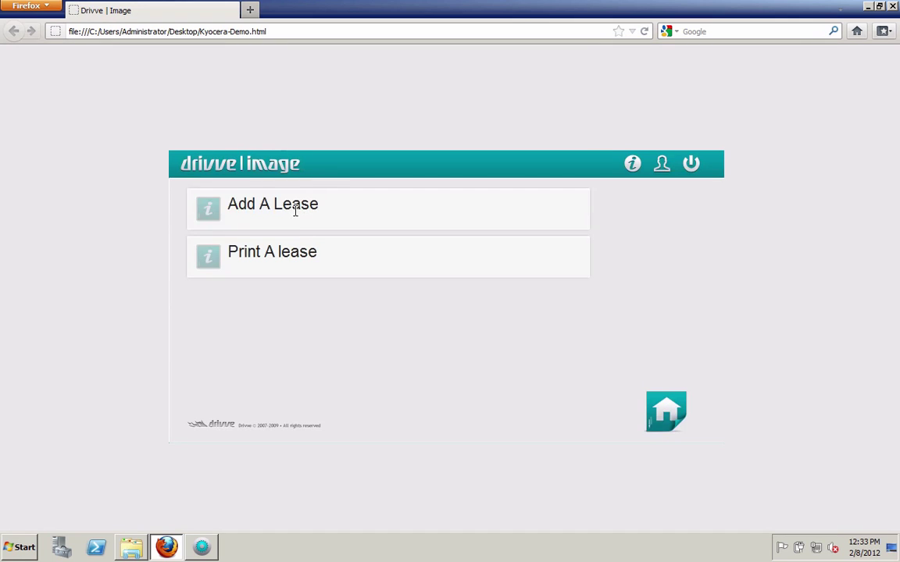
click(257, 254)
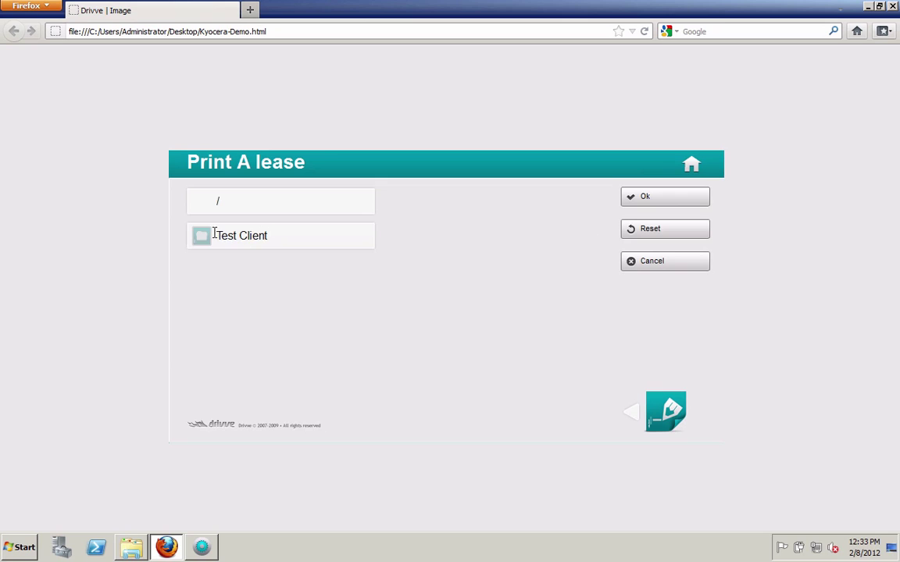
click(257, 237)
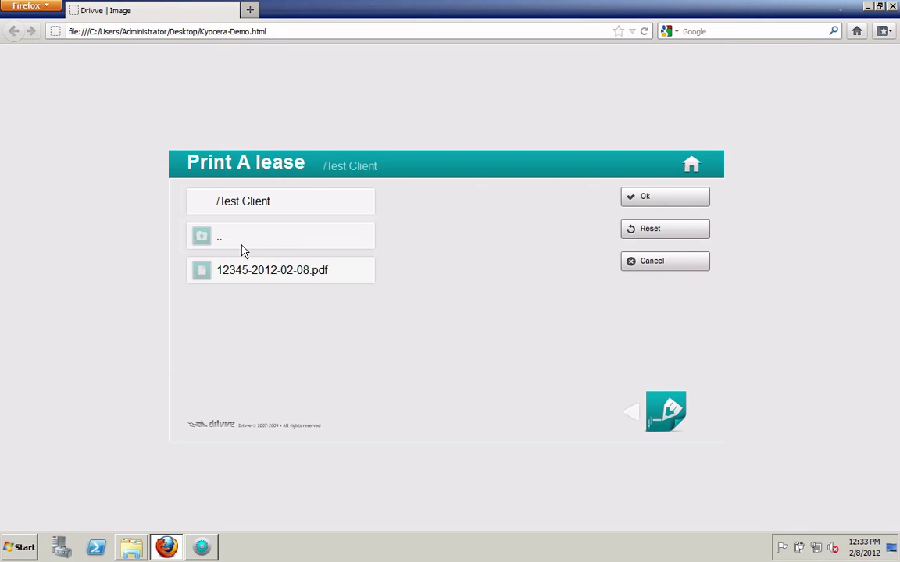
click(259, 268)
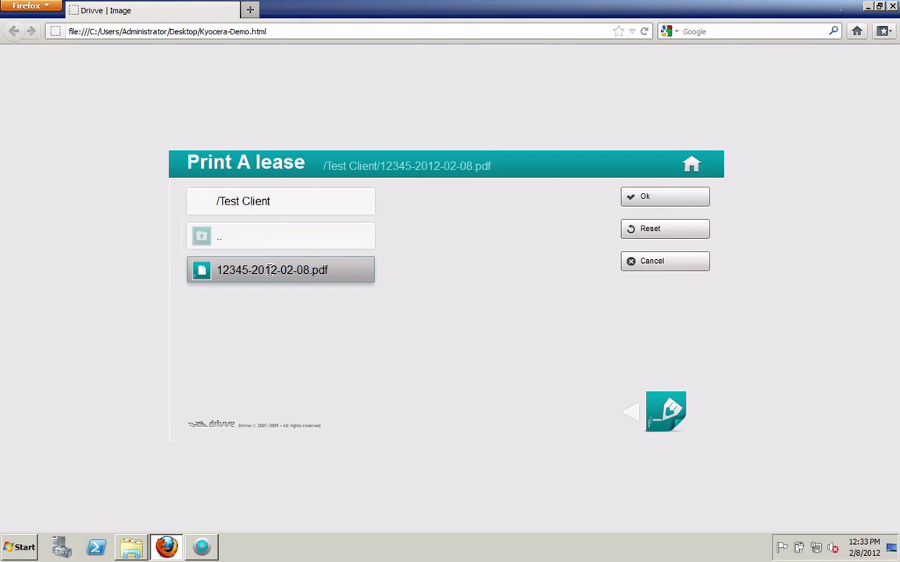
click(658, 199)
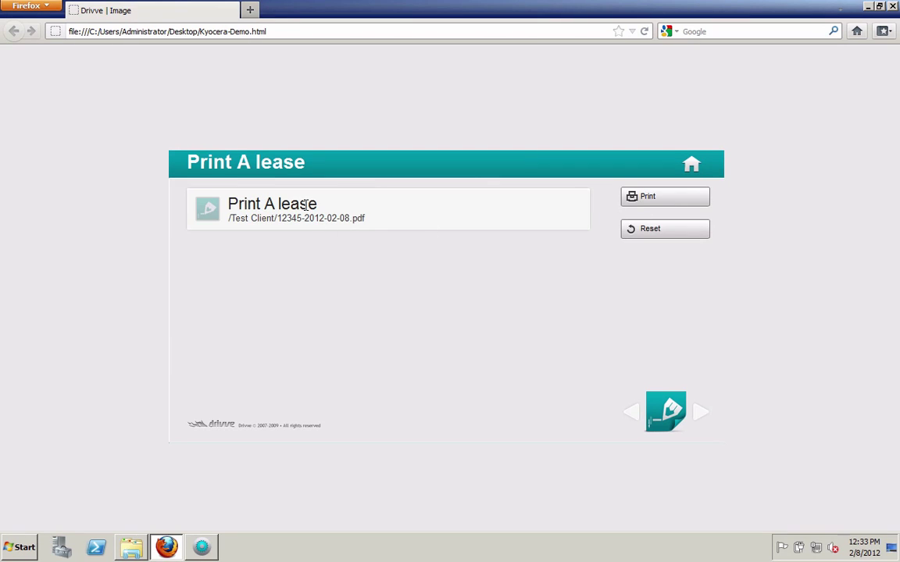
click(665, 197)
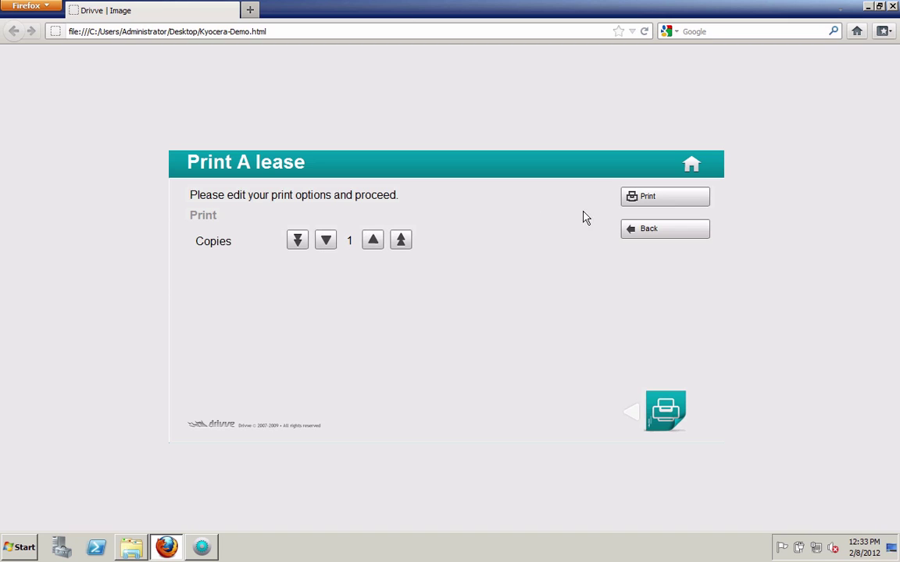
click(660, 198)
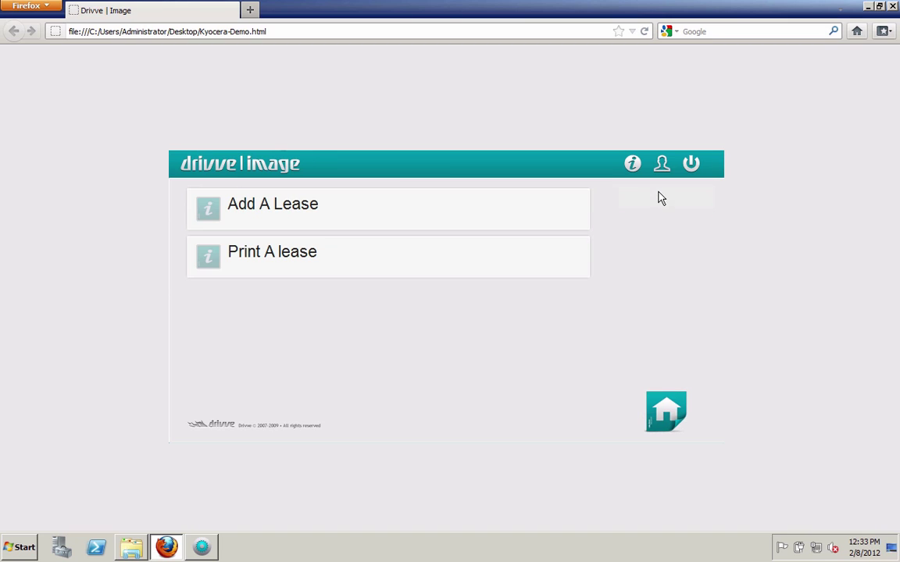